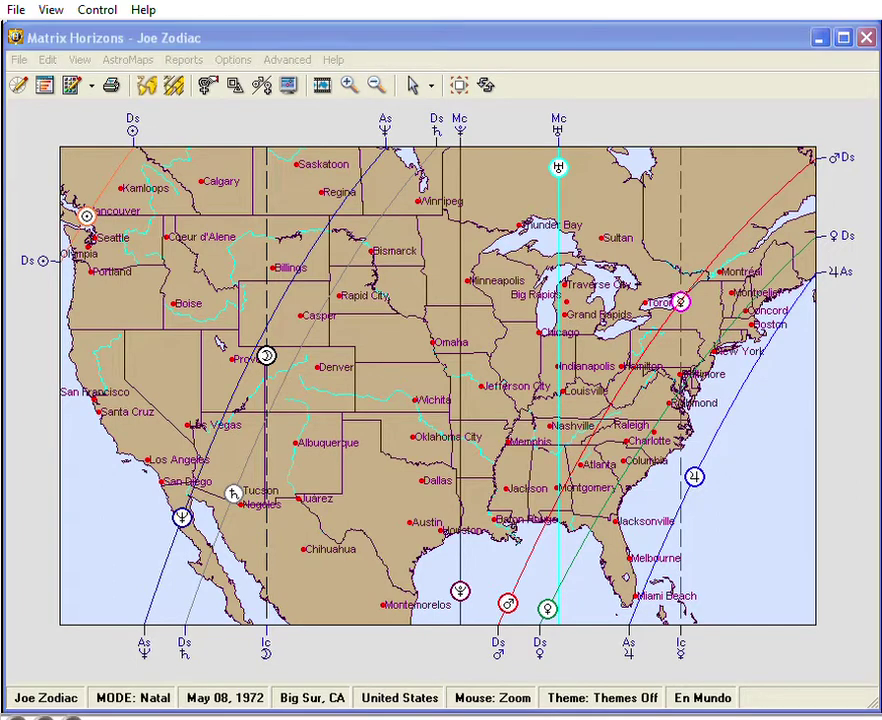
Bring up the AstroMaps menu of astro-map types and display options
{"action": "left_click", "coordinate": [140, 60]}
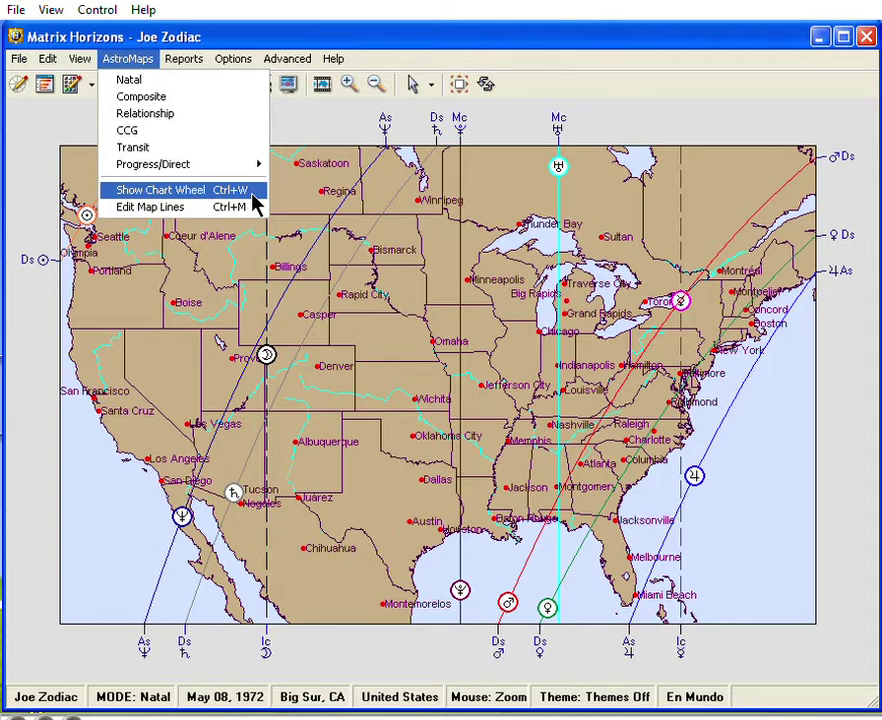
Show the natal chart wheel window and reposition it over the US map
{"action": "left_click", "coordinate": [252, 196]}
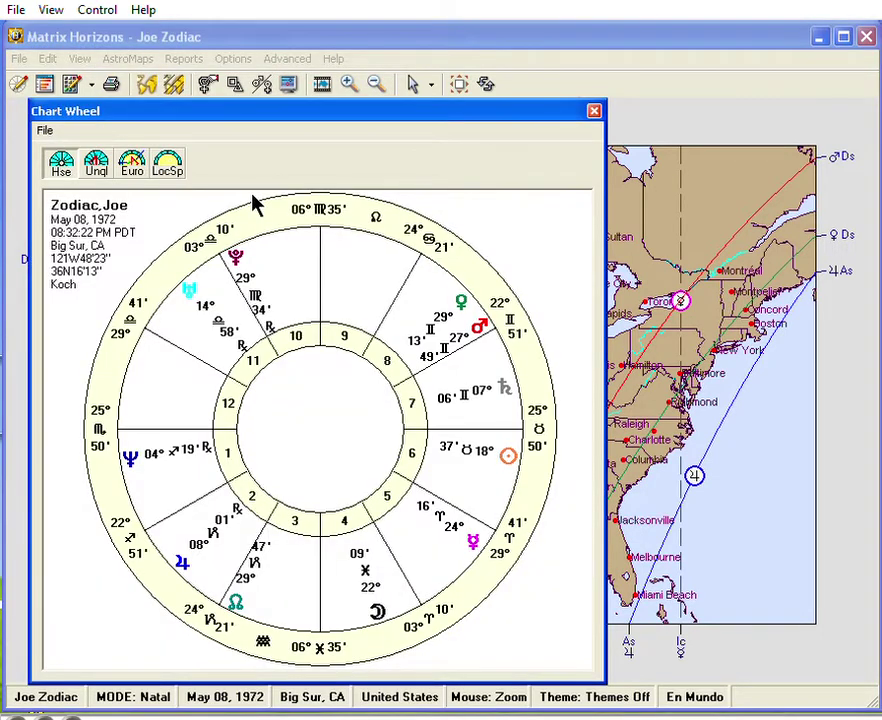
{"action": "left_click_drag", "start_coordinate": [270, 115], "coordinate": [484, 104]}
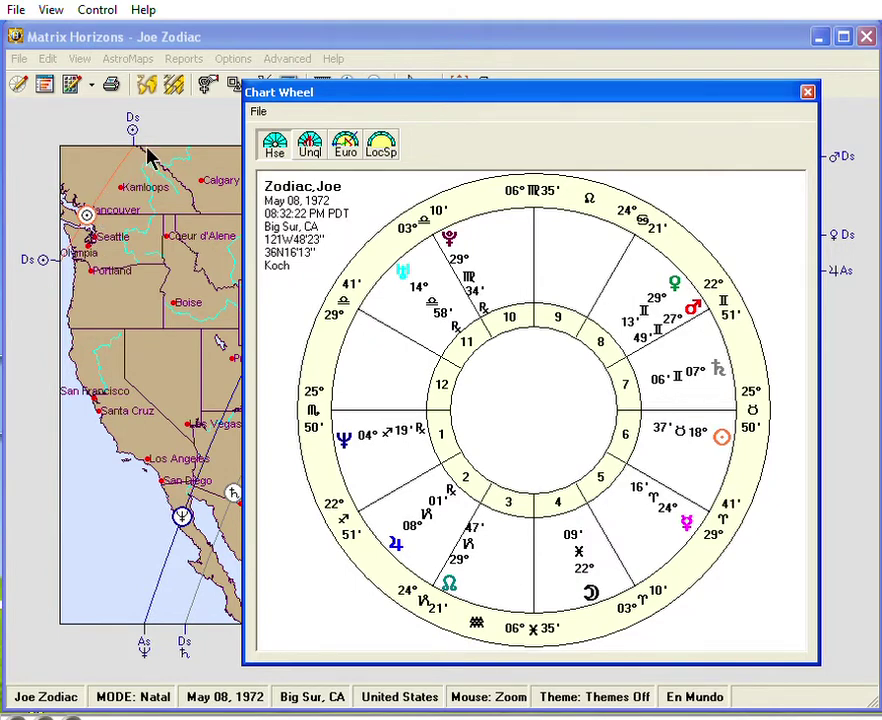
{"action": "left_click_drag", "start_coordinate": [576, 95], "coordinate": [365, 115]}
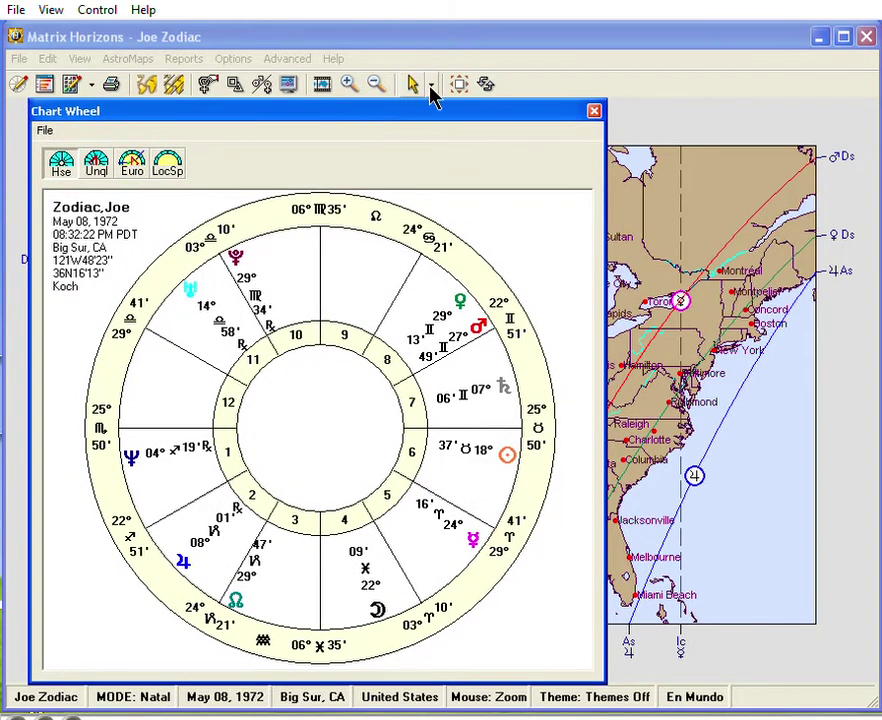
Switch map clicks to Relocated Wheel mode and relocate the chart near Miami
{"action": "left_click", "coordinate": [431, 86]}
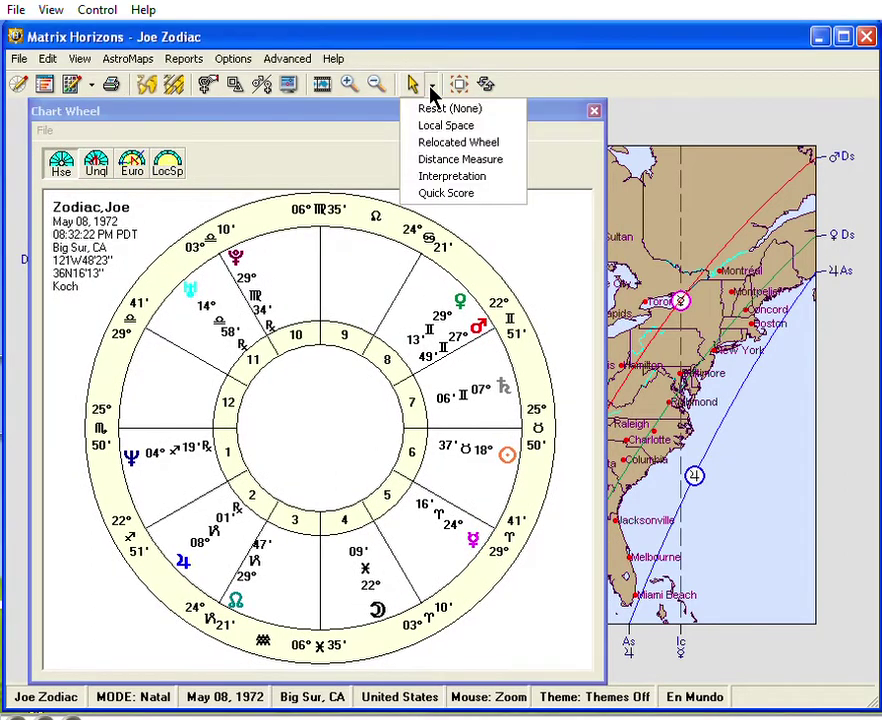
{"action": "left_click", "coordinate": [441, 148]}
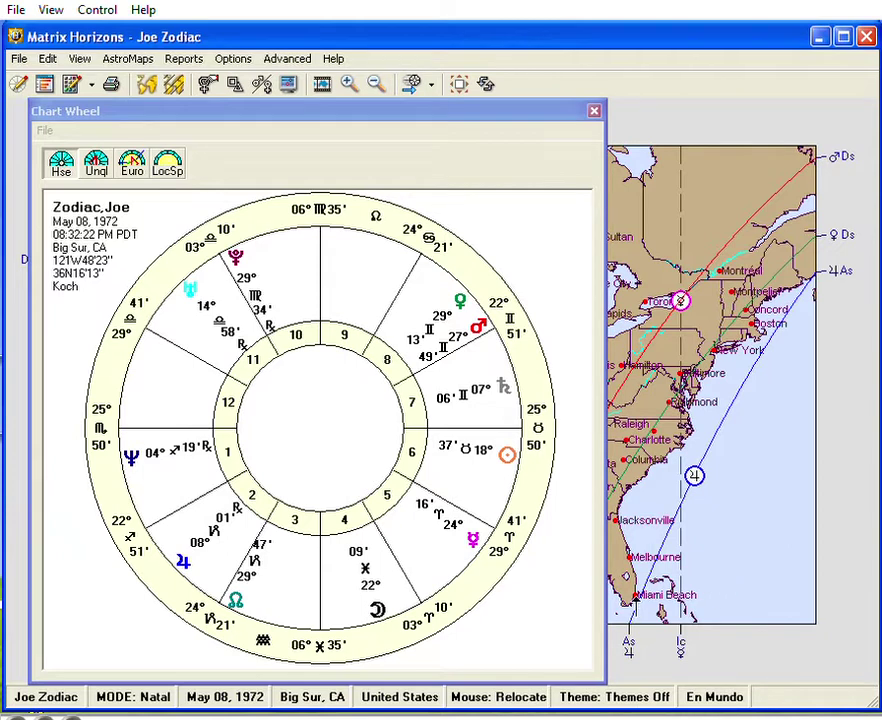
{"action": "left_click", "coordinate": [634, 599]}
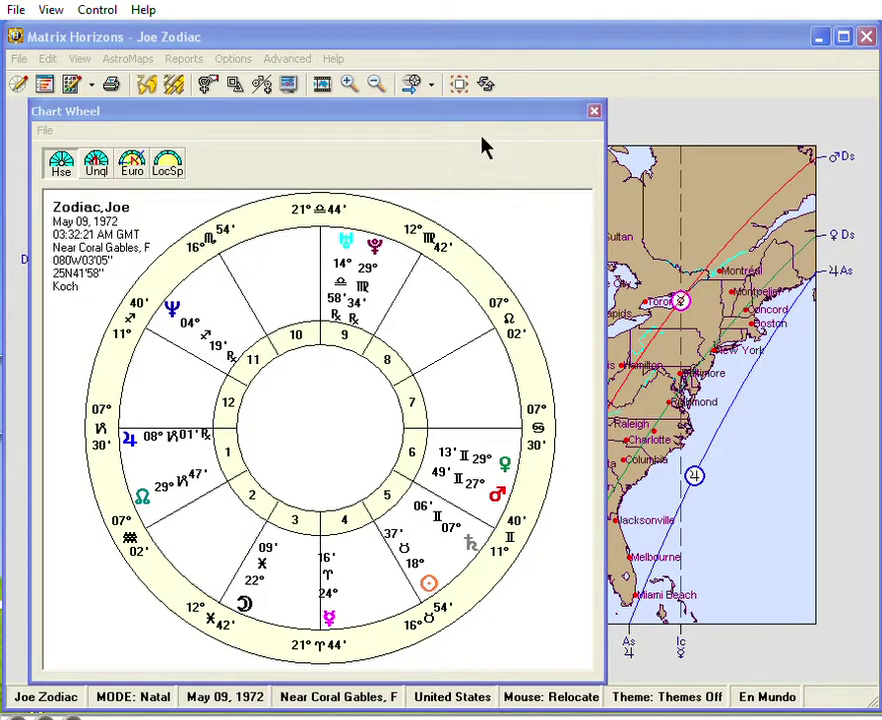
Use Interpretation mode near Miami to read the Mercury On IC and Venus On DS readings, then close them
{"action": "left_click", "coordinate": [431, 90]}
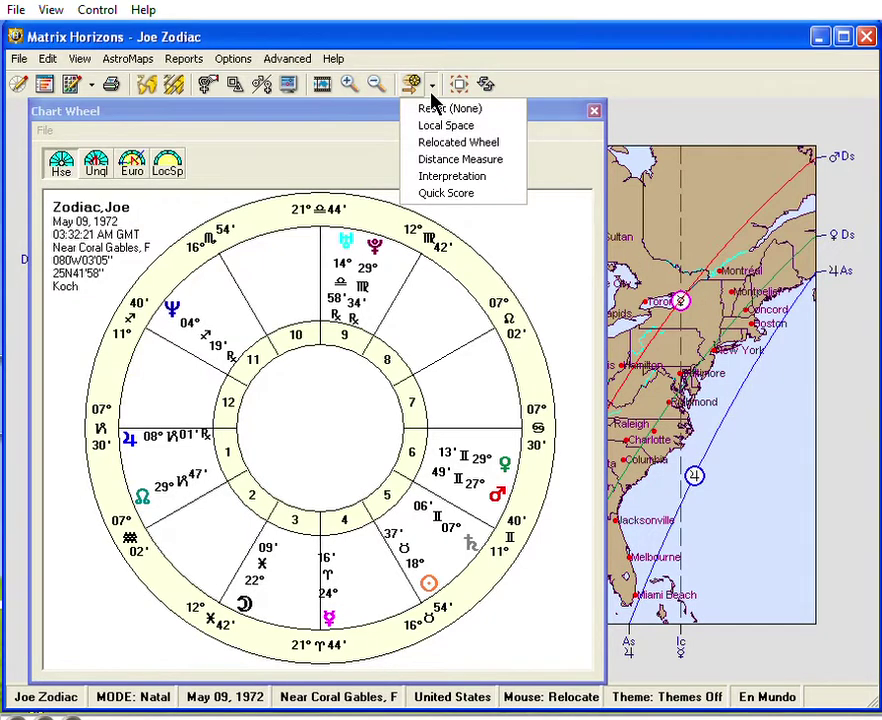
{"action": "left_click", "coordinate": [436, 178]}
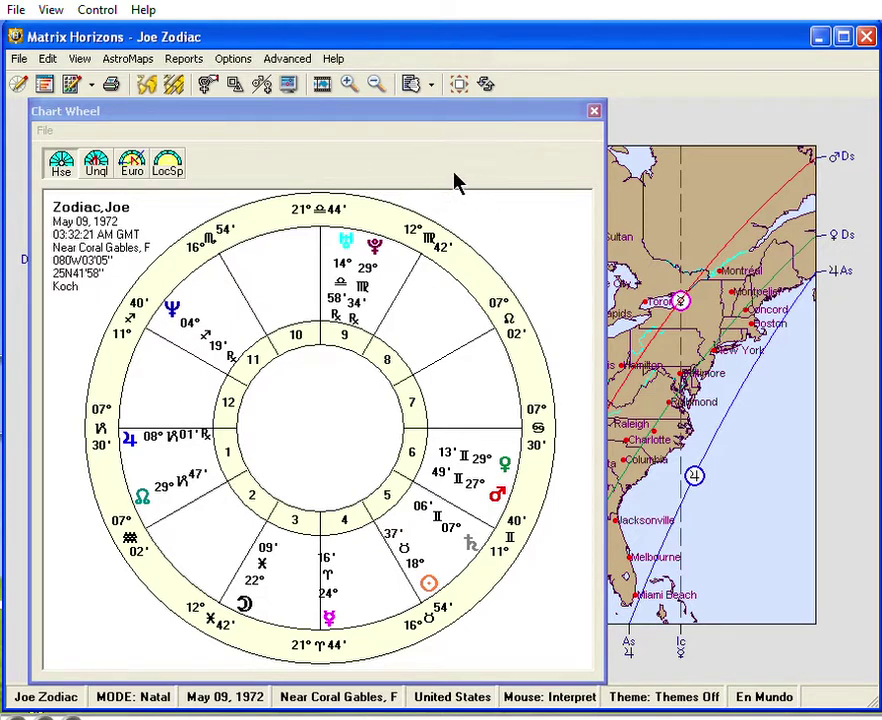
{"action": "left_click", "coordinate": [636, 596]}
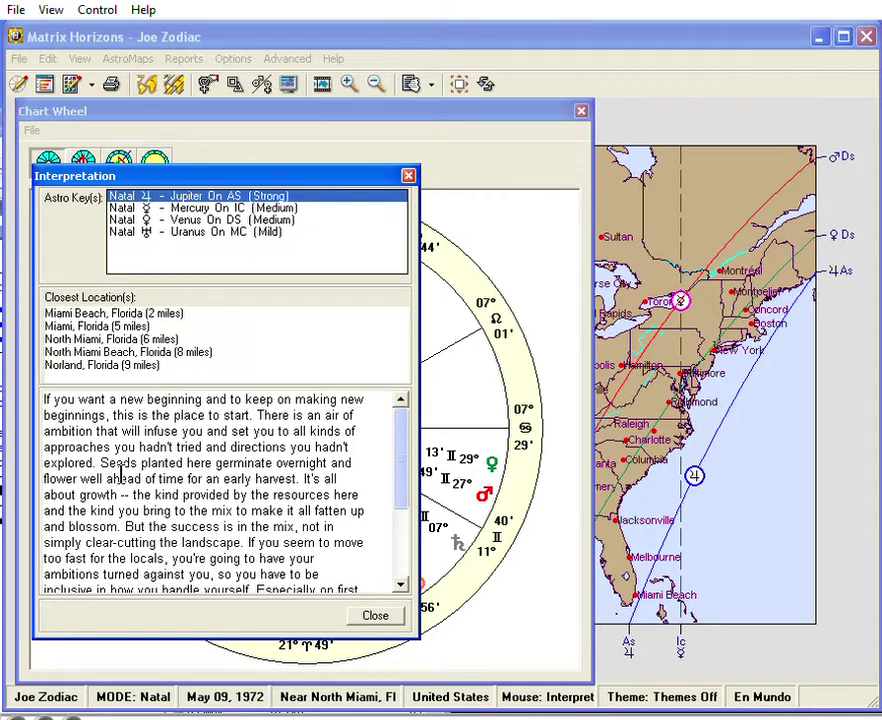
{"action": "left_click", "coordinate": [143, 212]}
{"action": "left_click", "coordinate": [143, 227]}
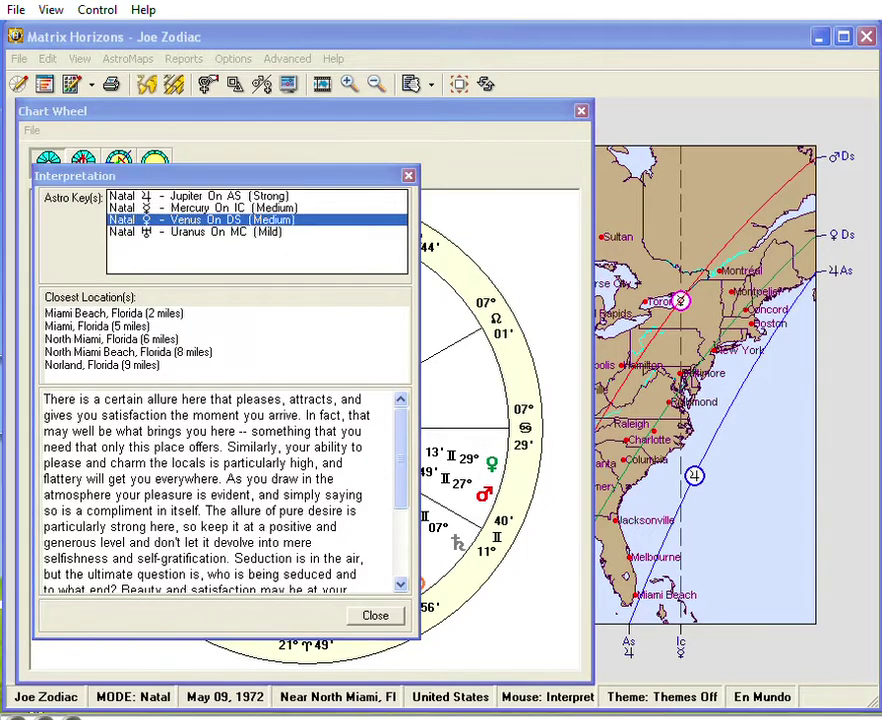
{"action": "left_click", "coordinate": [367, 616]}
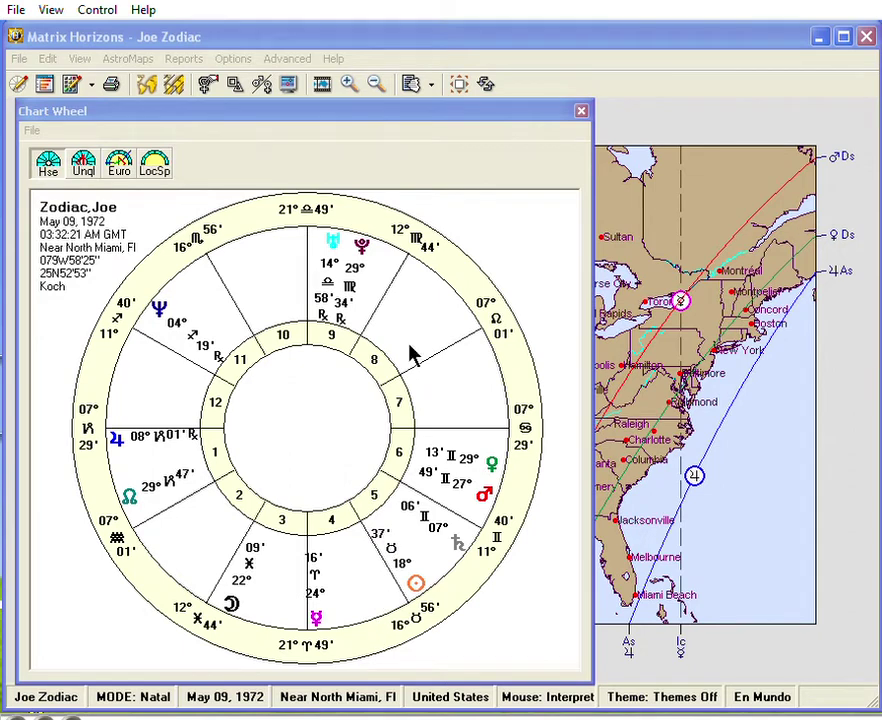
Close the chart wheel and view Quick Score planet scores for the spot near Miami
{"action": "left_click", "coordinate": [582, 111]}
{"action": "left_click", "coordinate": [430, 86]}
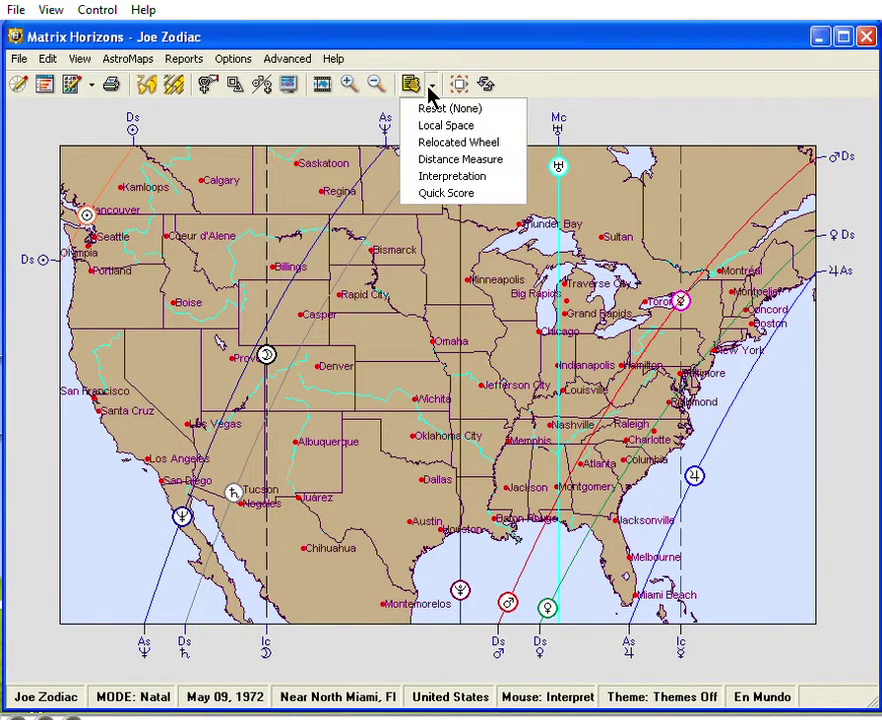
{"action": "left_click", "coordinate": [456, 194]}
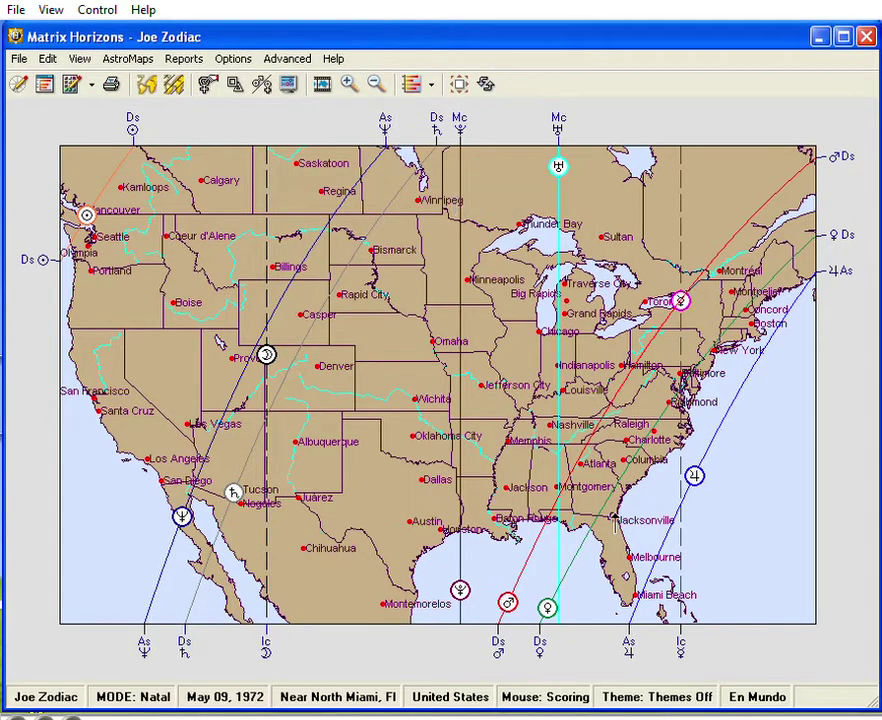
{"action": "left_click", "coordinate": [632, 601]}
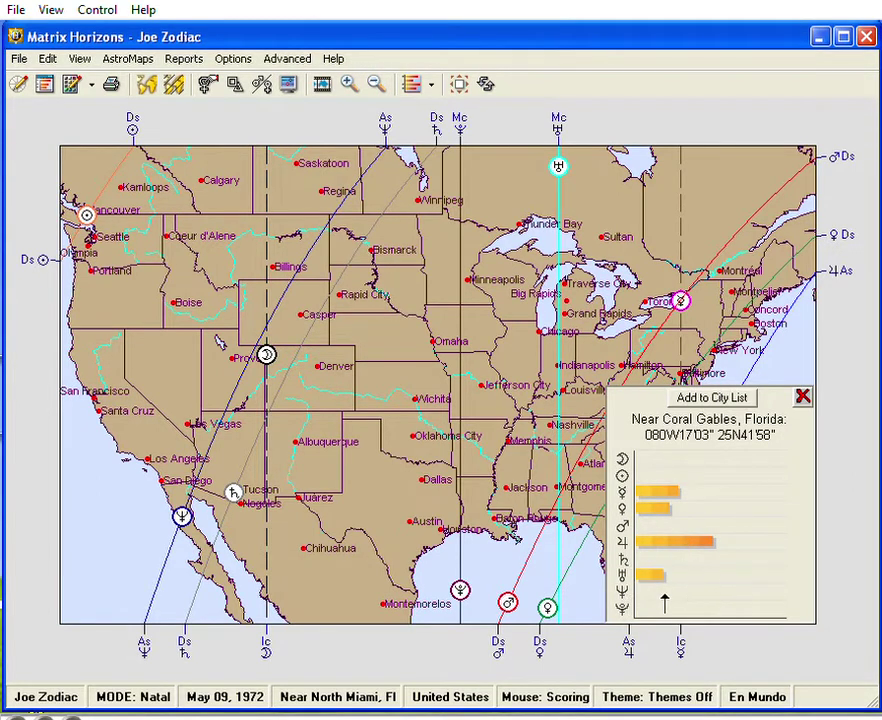
{"action": "left_click", "coordinate": [802, 398]}
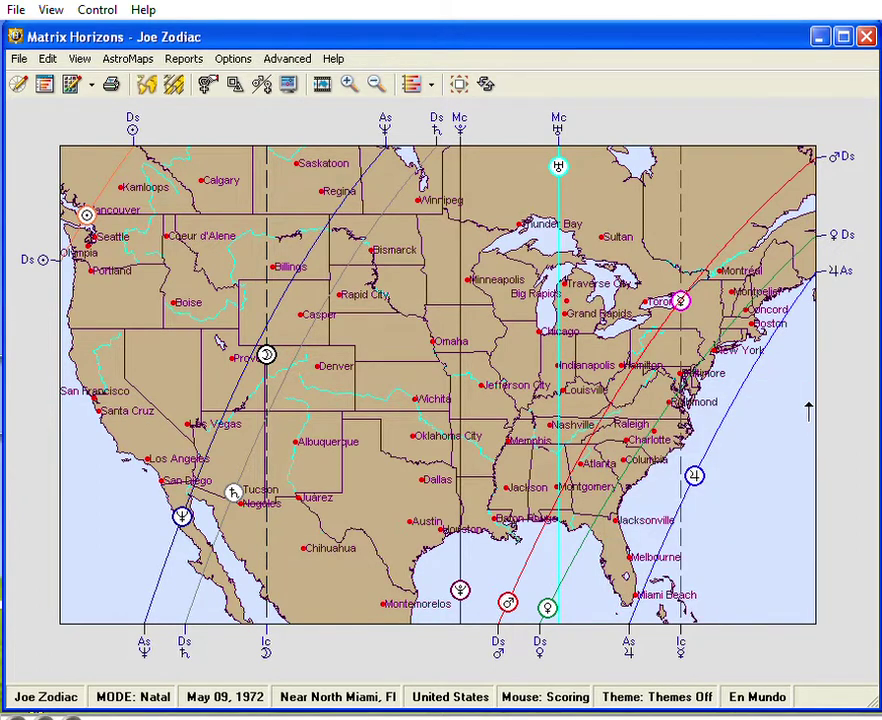
Start a new report and choose the Relocation report type in PDF format
{"action": "left_click", "coordinate": [185, 60]}
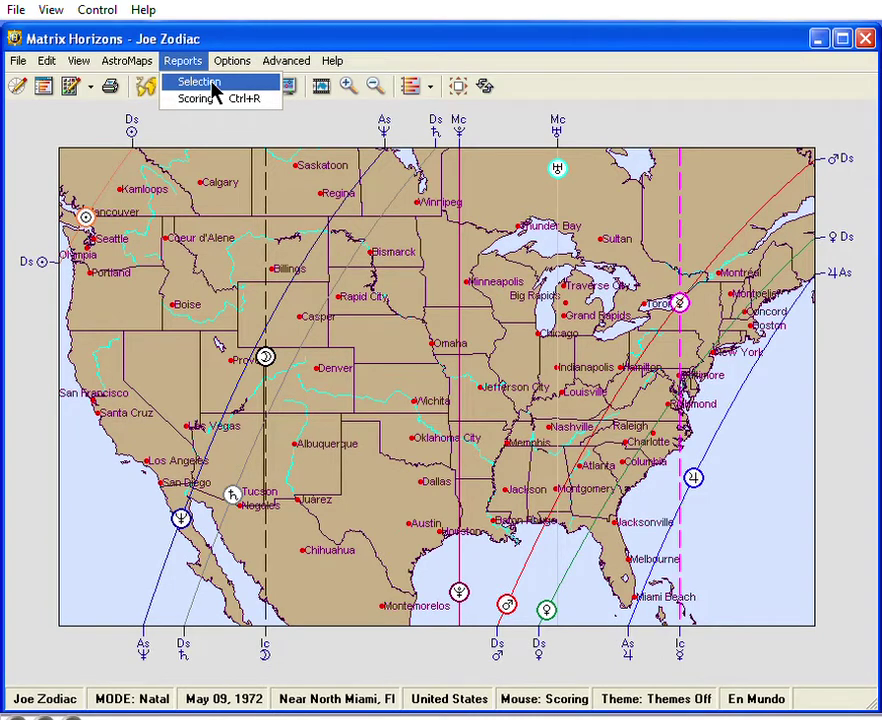
{"action": "left_click", "coordinate": [212, 84]}
{"action": "left_click_drag", "start_coordinate": [673, 396], "coordinate": [370, 257]}
{"action": "left_click", "coordinate": [565, 293]}
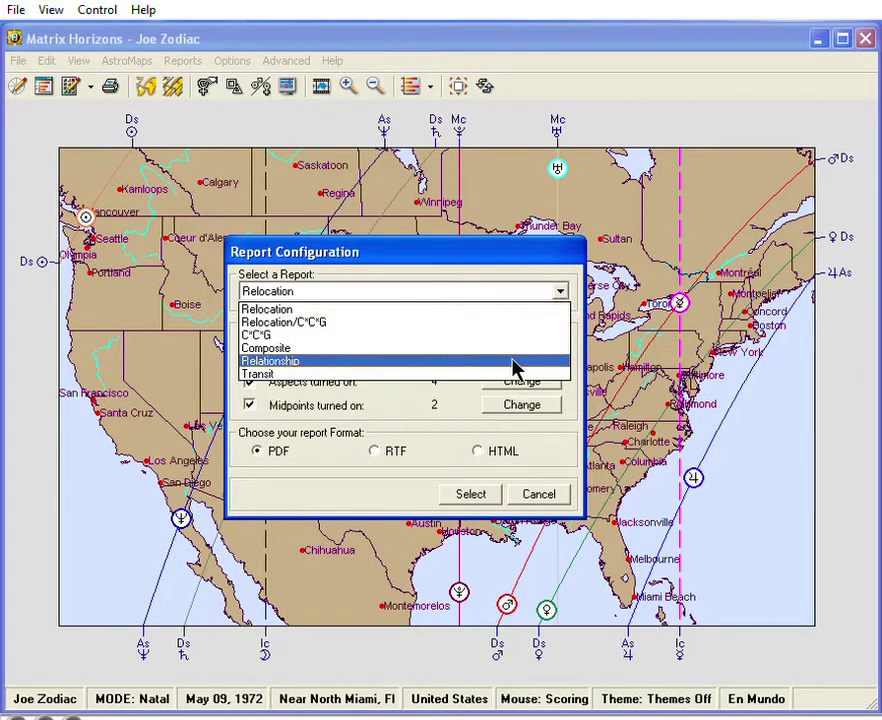
{"action": "left_click", "coordinate": [515, 312]}
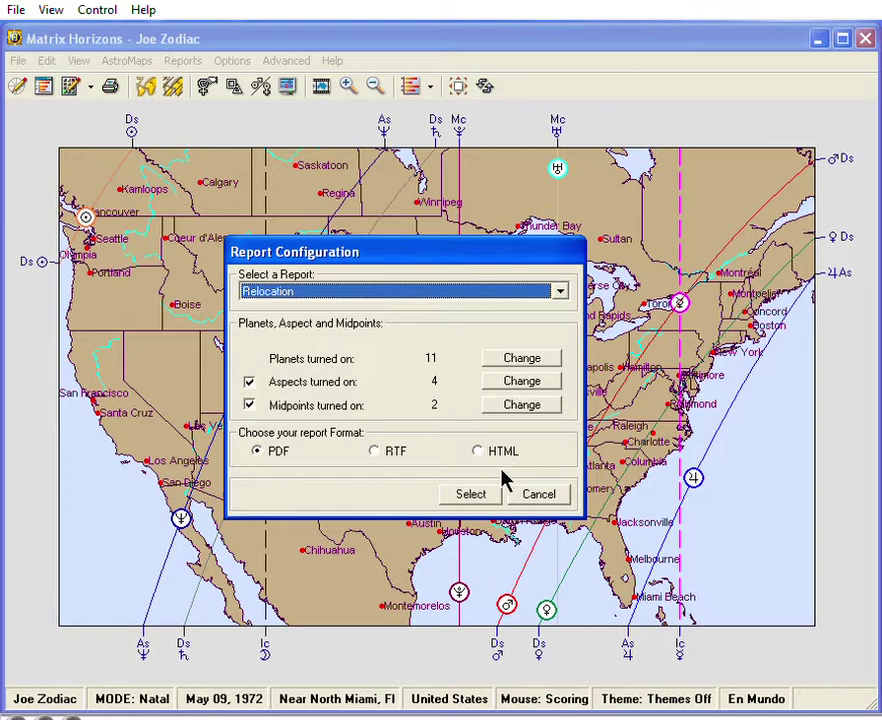
Confirm the Relocation report and set its place to Miami, Florida - USA from the atlas
{"action": "left_click", "coordinate": [480, 496]}
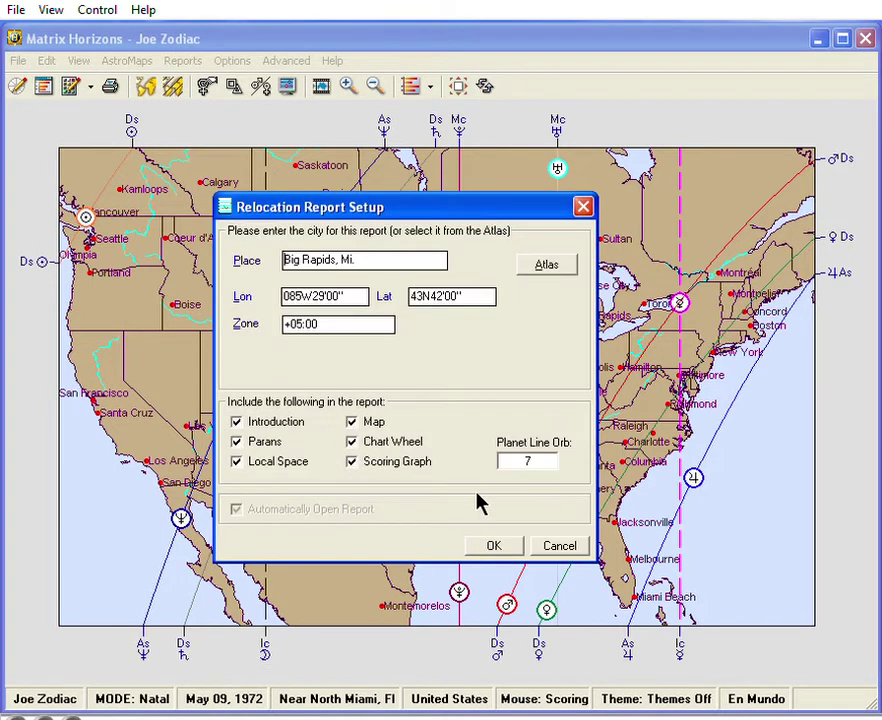
{"action": "left_click_drag", "start_coordinate": [388, 259], "coordinate": [297, 252]}
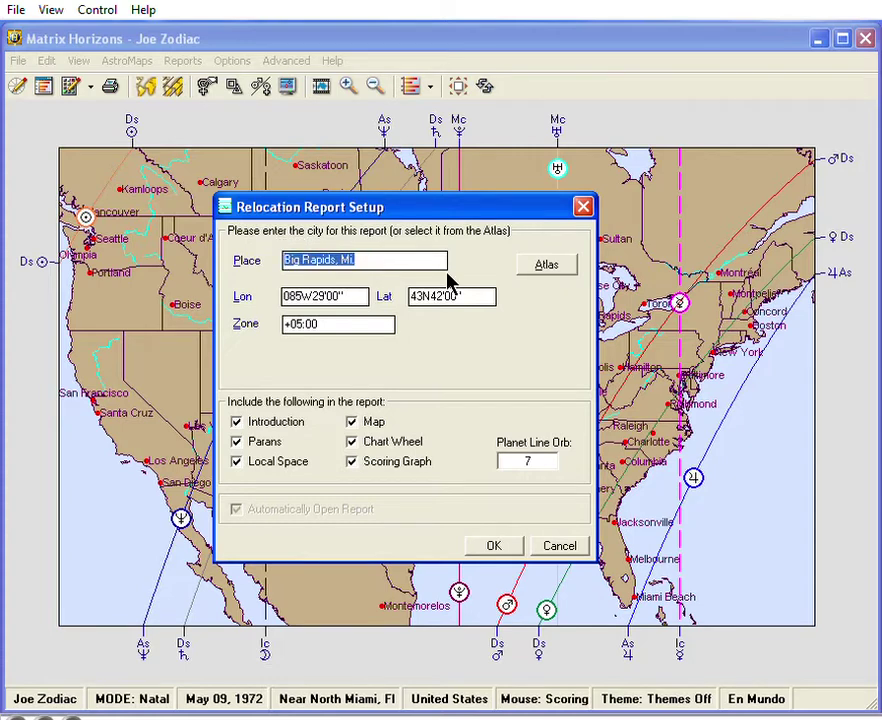
{"action": "type", "text": "Miami, "}
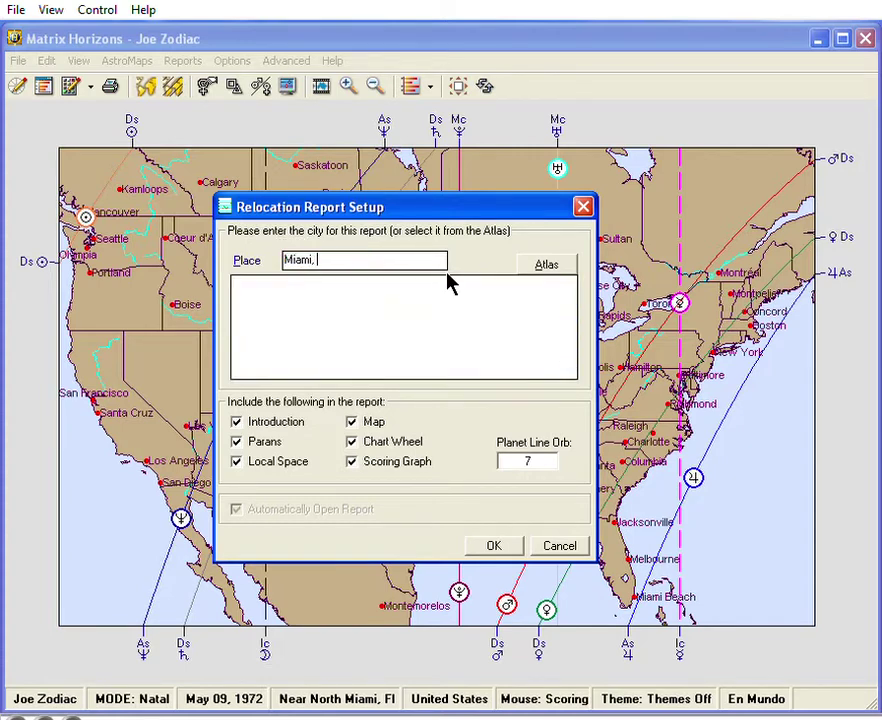
{"action": "type", "text": "FL"}
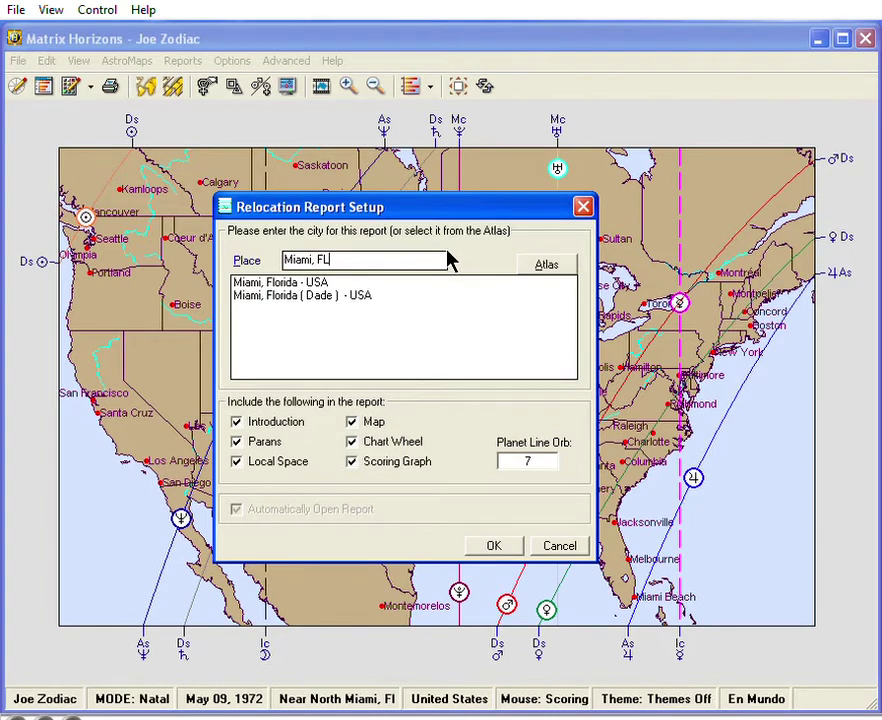
{"action": "left_click", "coordinate": [334, 284]}
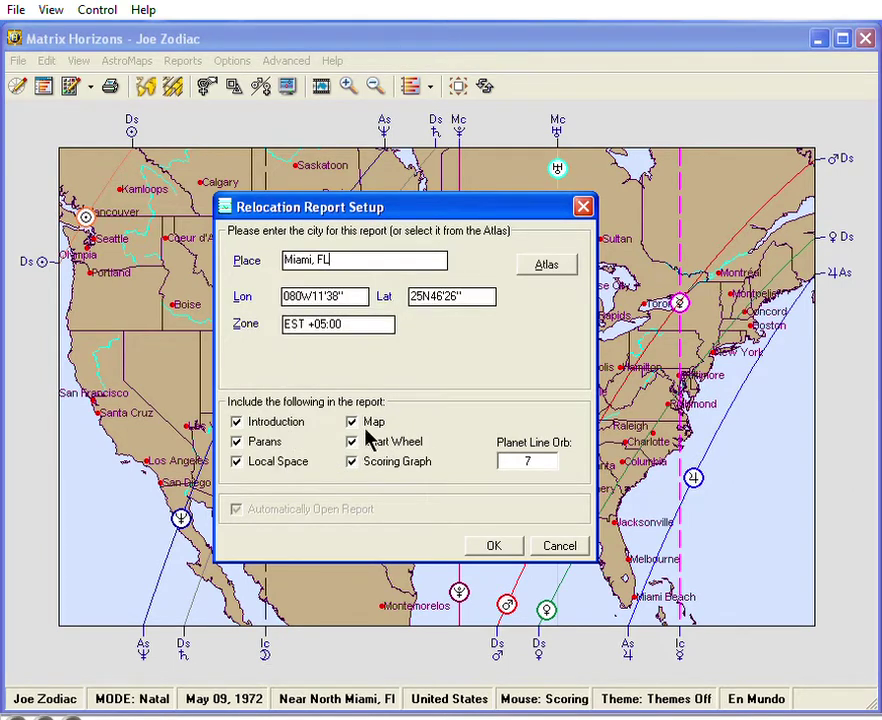
Generate Reloc_Miami.pdf and show its page thumbnails in Adobe Reader
{"action": "left_click", "coordinate": [497, 546]}
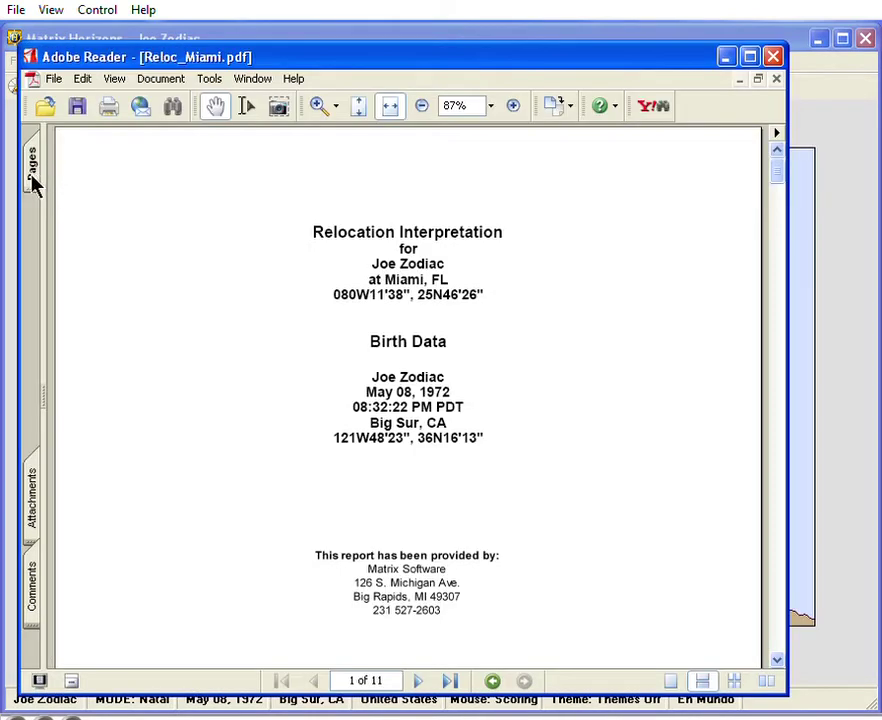
{"action": "left_click", "coordinate": [32, 165]}
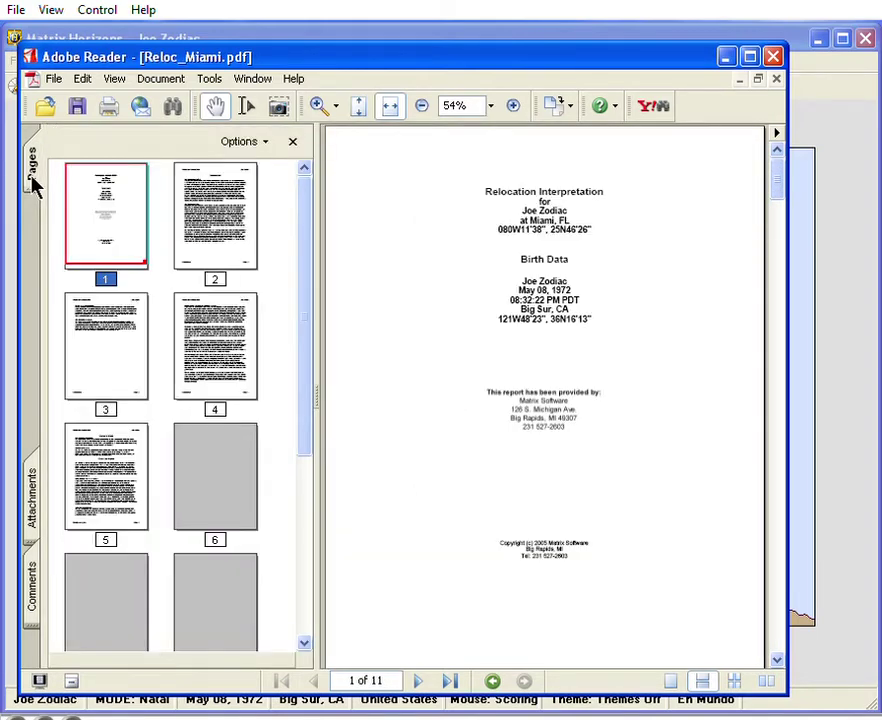
{"action": "left_click_drag", "start_coordinate": [305, 321], "coordinate": [309, 472]}
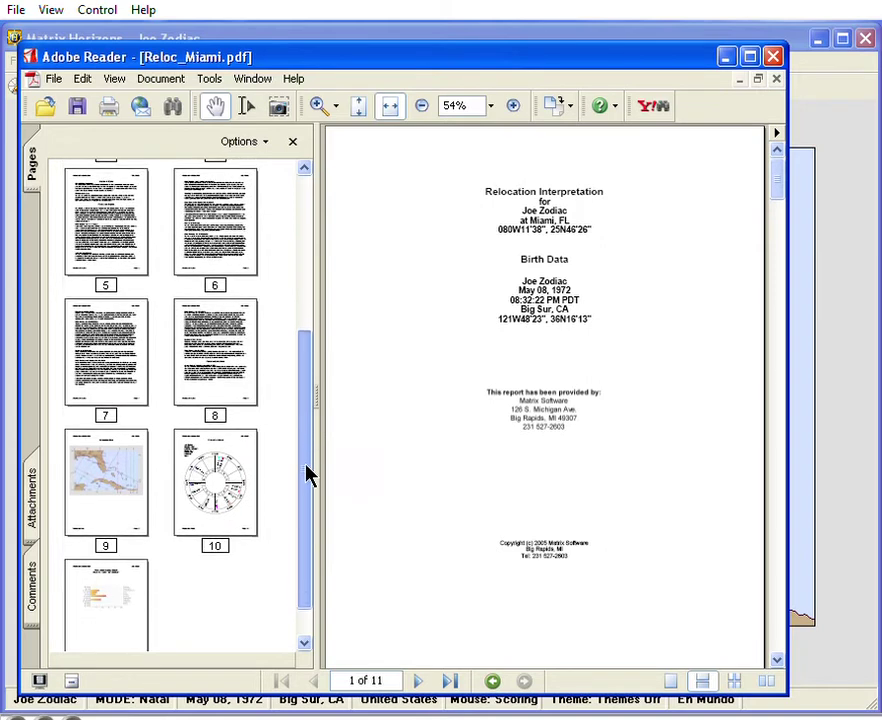
Review the Relocation Map, Relocation Wheel, Scoring Graph pages, then pages 7 and 5
{"action": "left_click", "coordinate": [108, 474]}
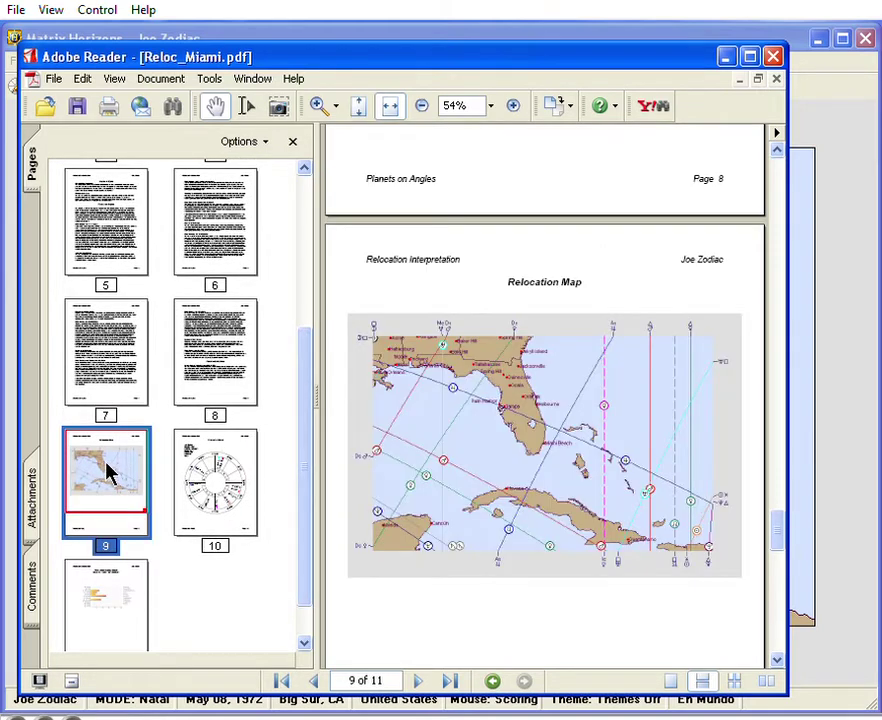
{"action": "left_click", "coordinate": [208, 500]}
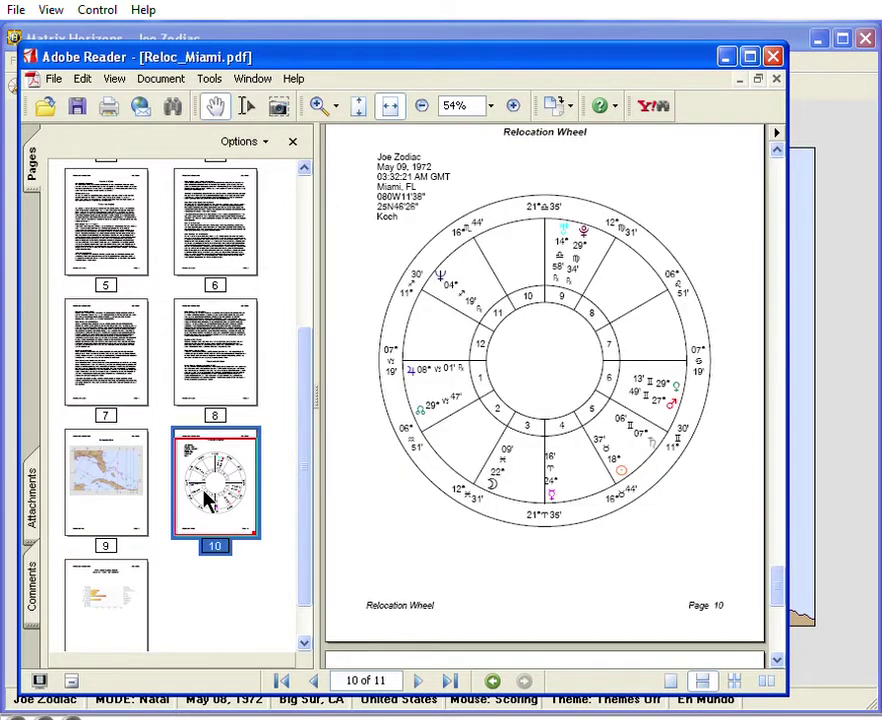
{"action": "left_click", "coordinate": [121, 616]}
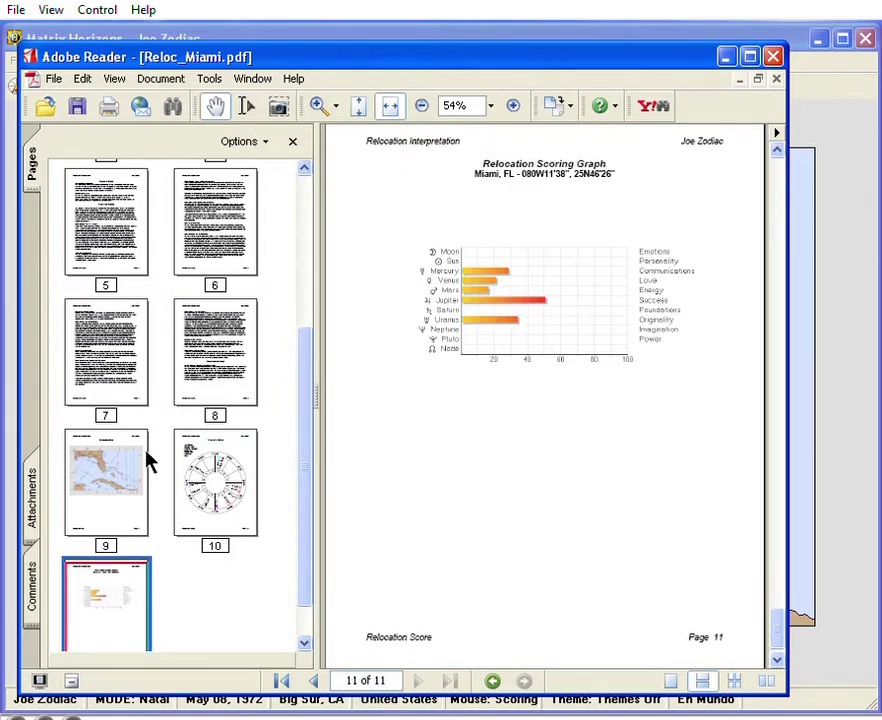
{"action": "left_click", "coordinate": [120, 370]}
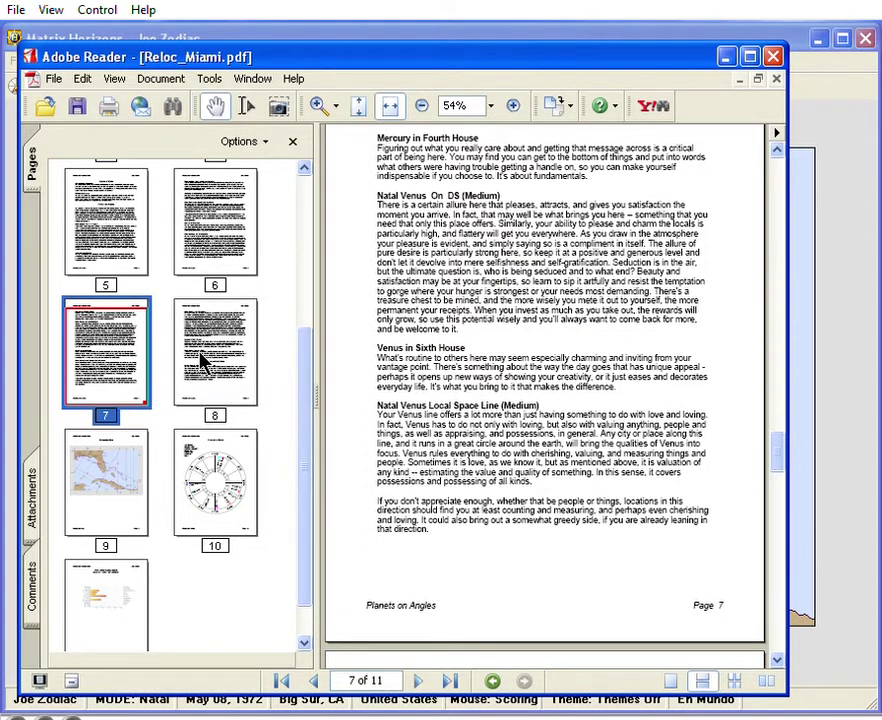
{"action": "left_click", "coordinate": [125, 260]}
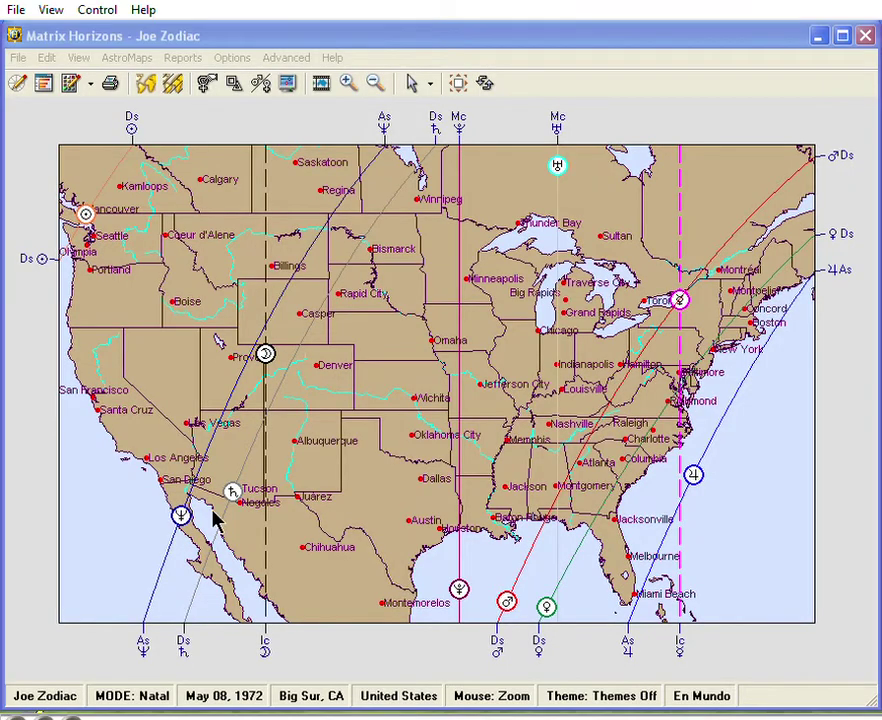
Back in Matrix Horizons, check the AstroMaps menu and the map click-mode choices
{"action": "left_click", "coordinate": [146, 63]}
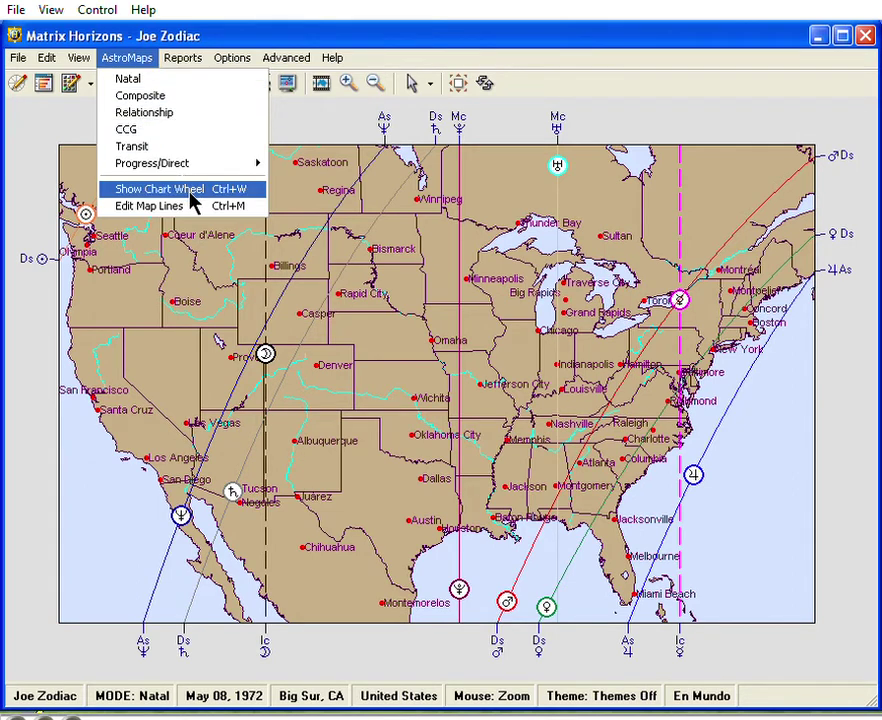
{"action": "left_click", "coordinate": [431, 84]}
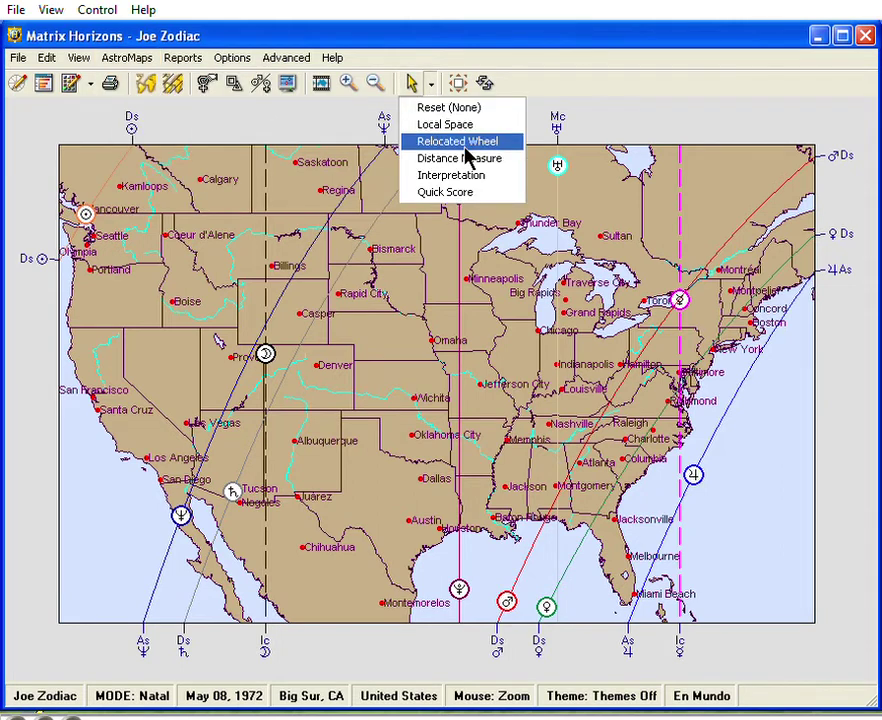